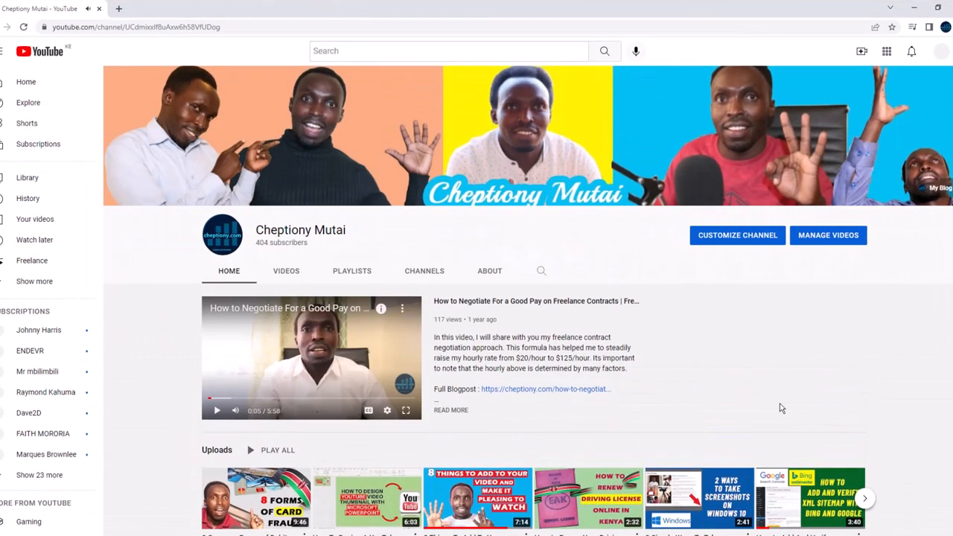
scroll(782, 408, down, 2)
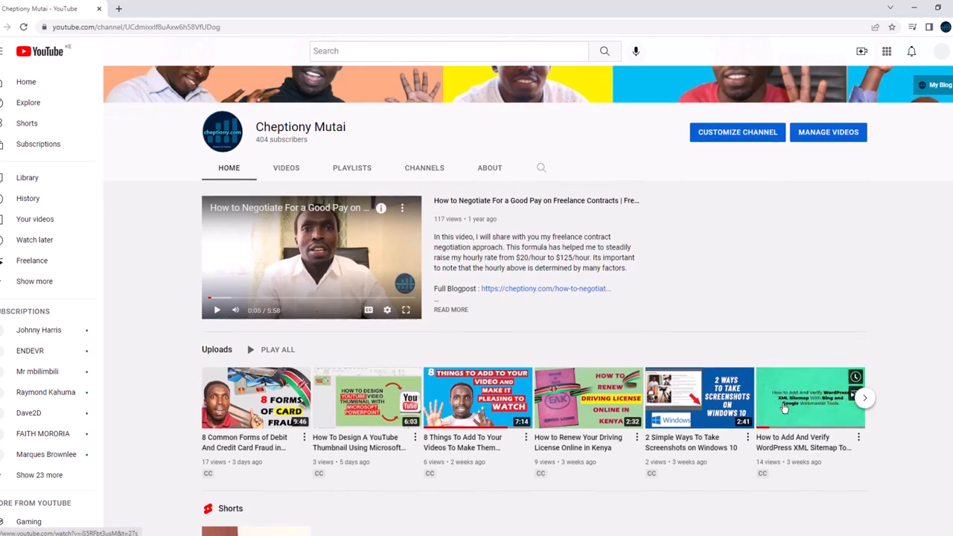
scroll(782, 407, up, 2)
scroll(782, 408, down, 1)
scroll(783, 409, down, 3)
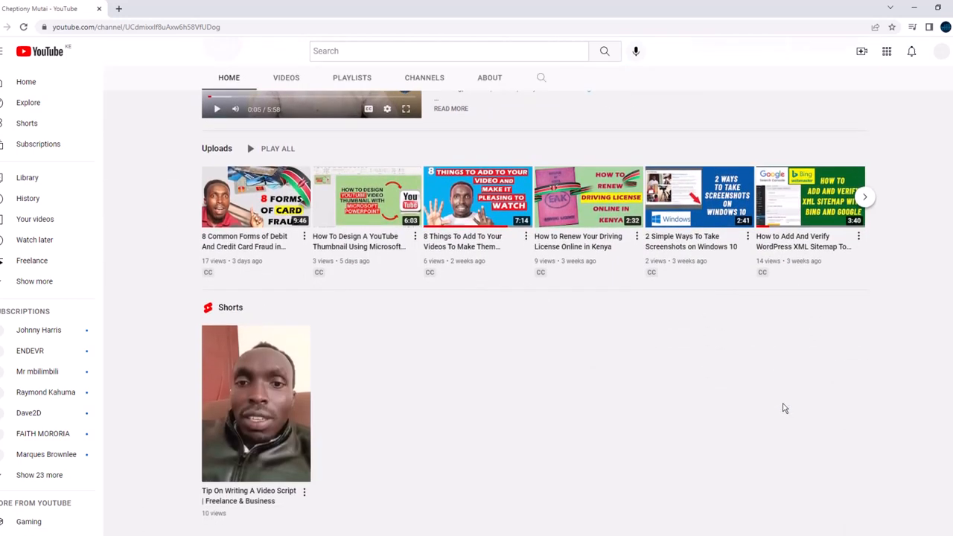
scroll(783, 409, up, 3)
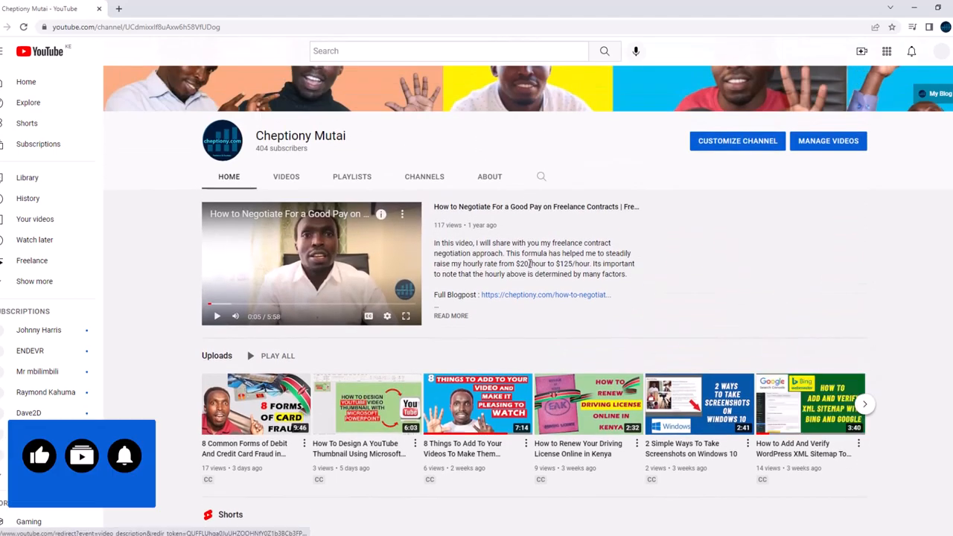
Switch the Cheptiony Mutai channel to its Videos listing
click(288, 179)
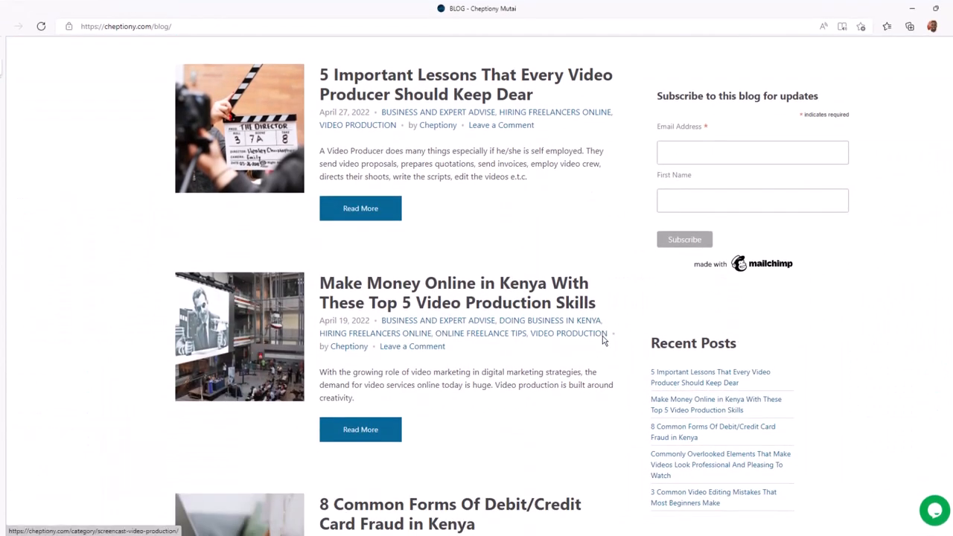
scroll(604, 339, down, 3)
scroll(603, 339, down, 2)
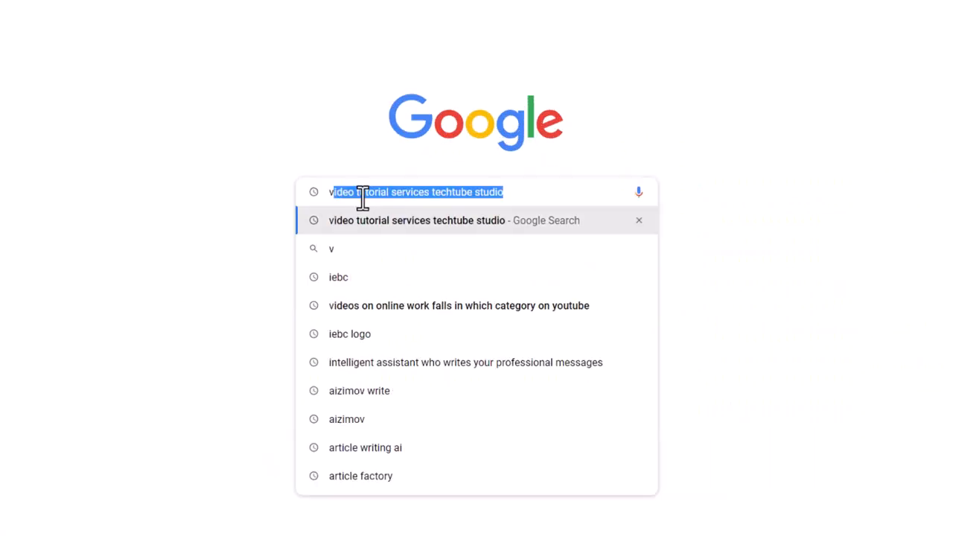
text(ideo tutorial)
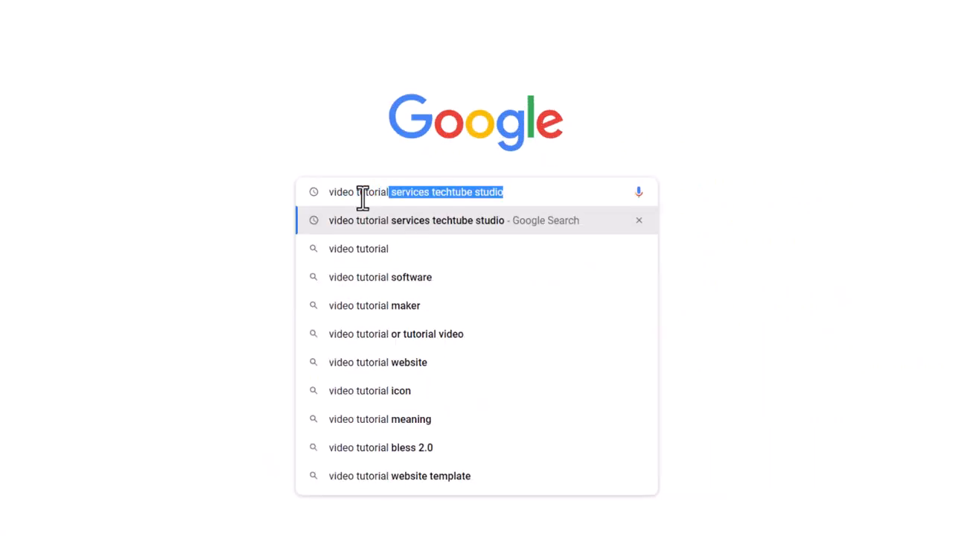
text( ser)
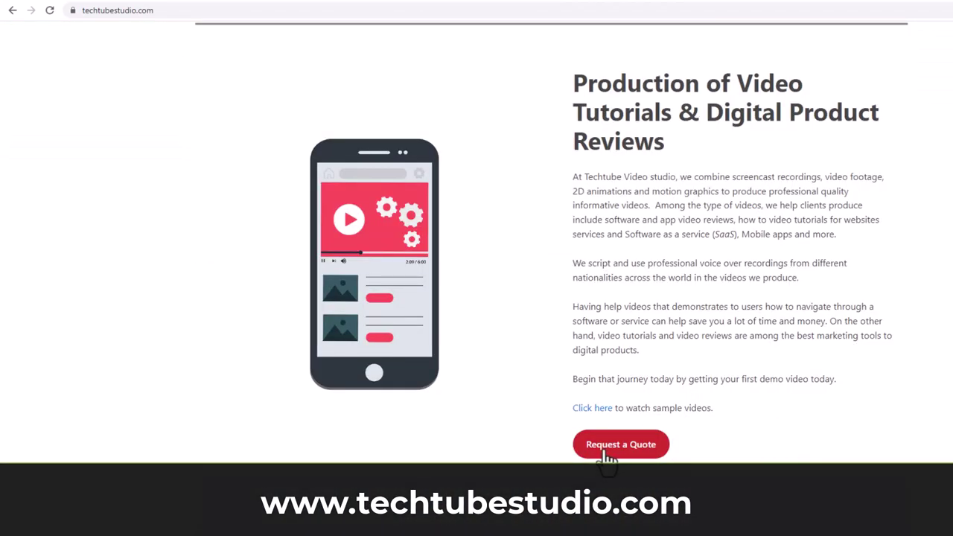
Start a TechTube Studio quote request with the product reviews and screen tutorials service ticked
click(607, 447)
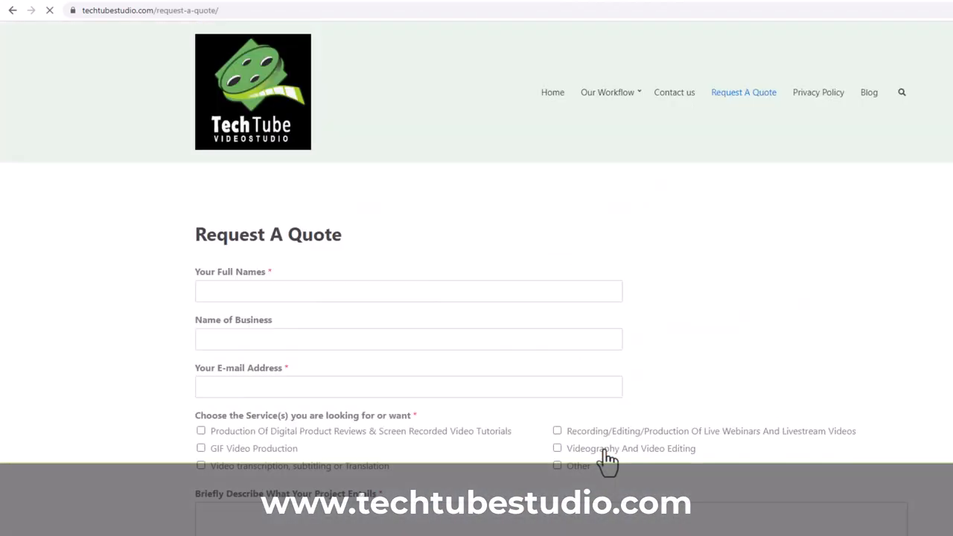
scroll(521, 410, down, 3)
click(201, 315)
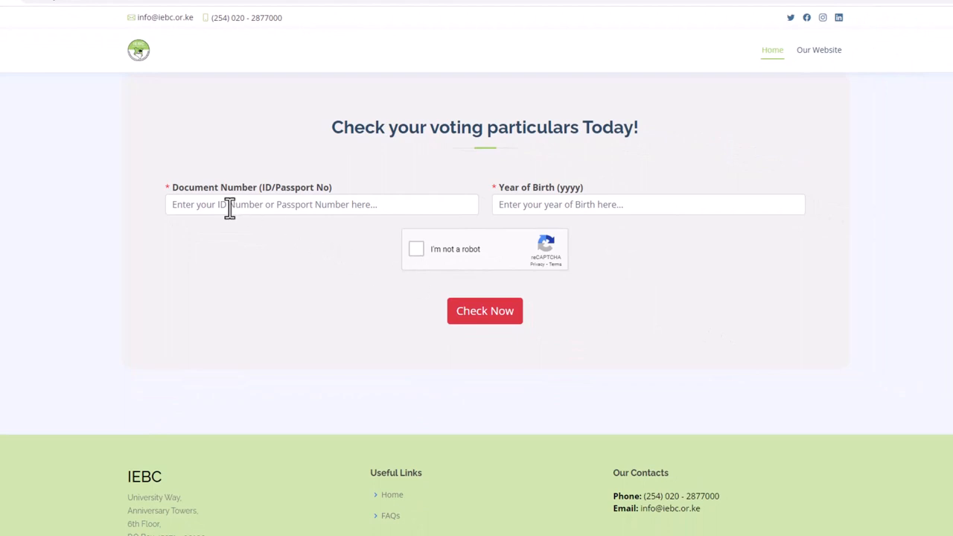
Enter the ID number and birth year, pass the reCAPTCHA, and submit Check Now
click(222, 207)
text(24)
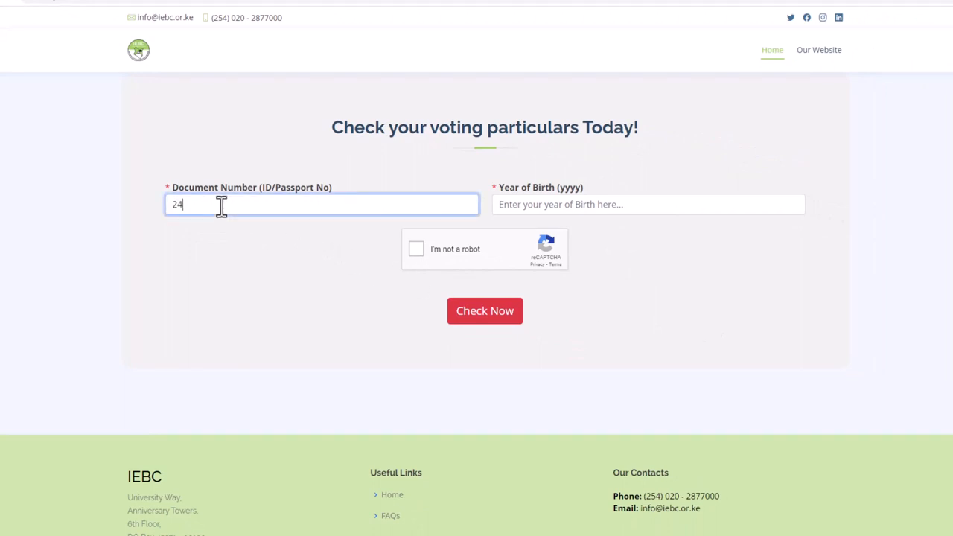
click(516, 209)
text(1)
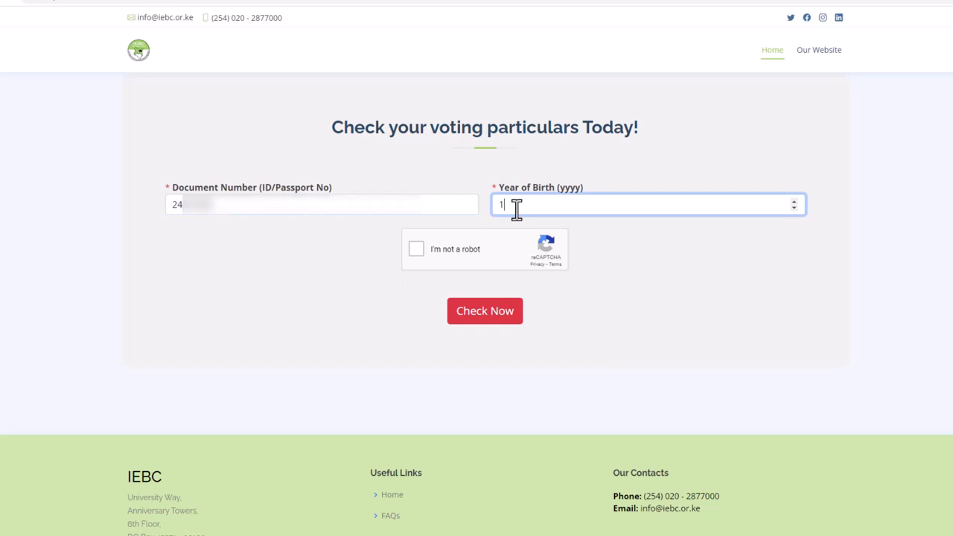
text(990)
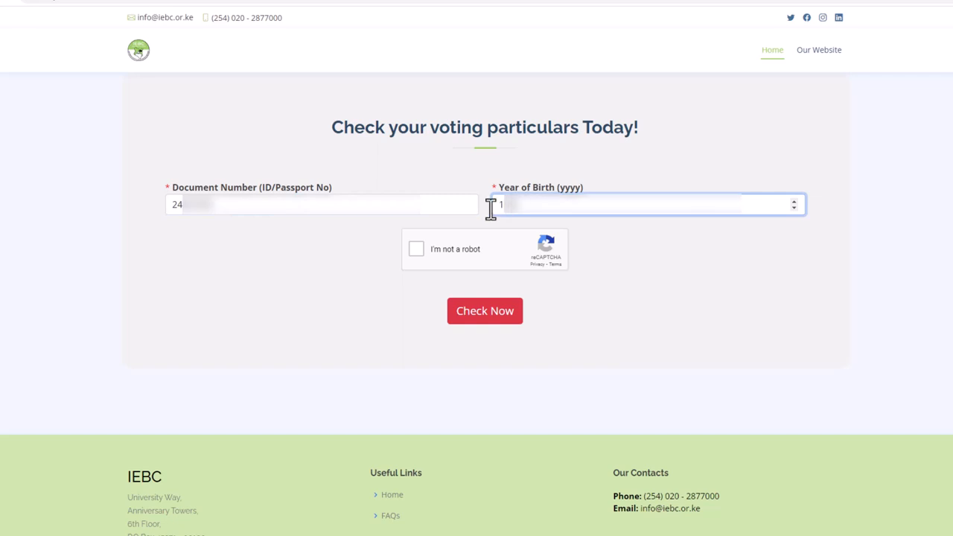
click(416, 250)
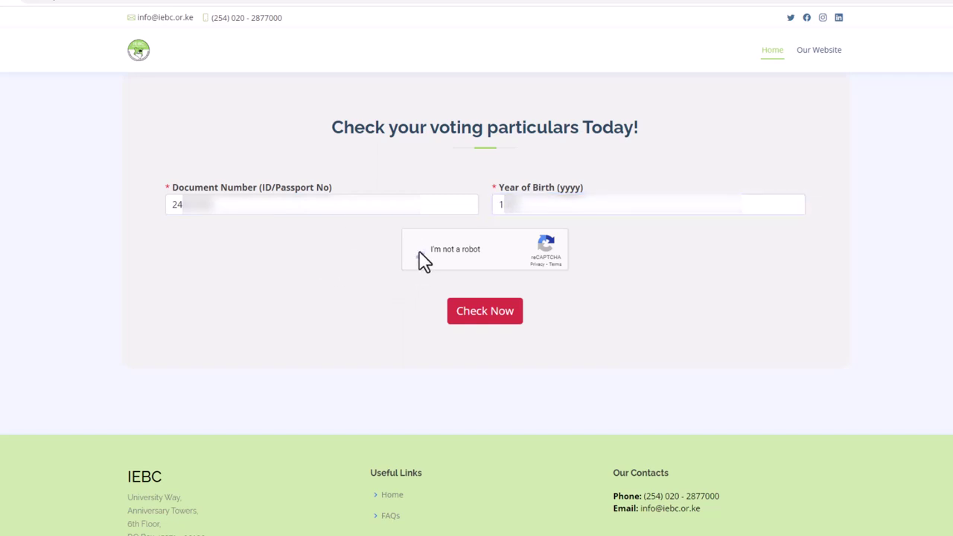
click(463, 310)
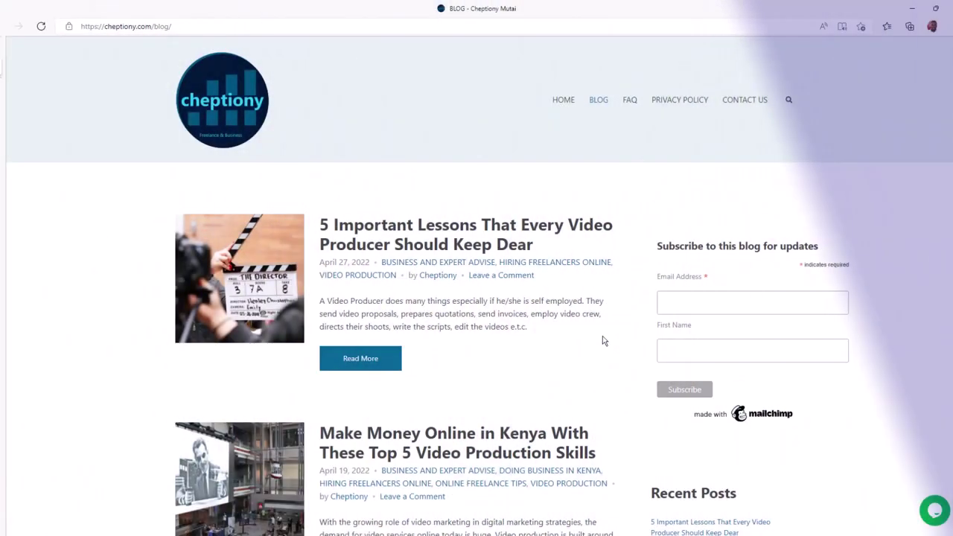
scroll(604, 339, down, 2)
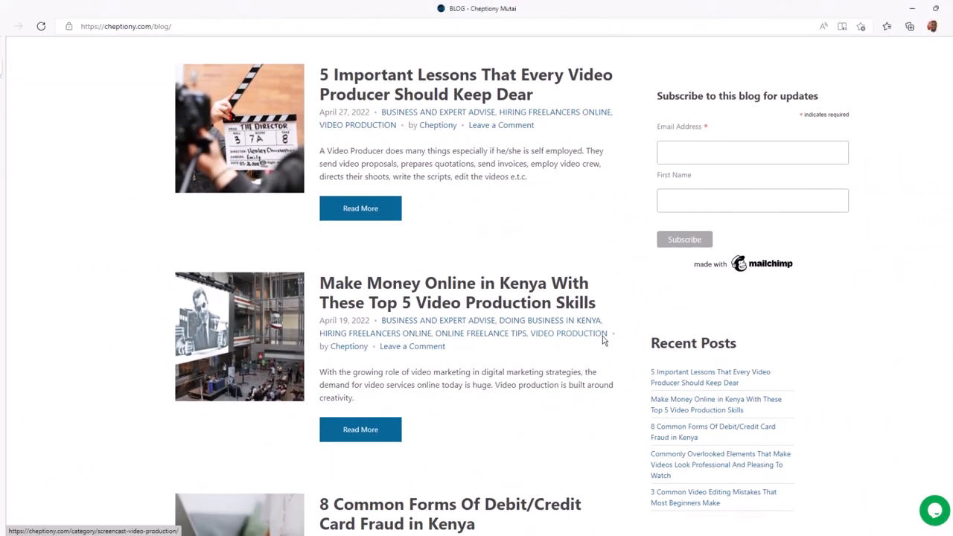
scroll(604, 339, down, 2)
scroll(603, 339, down, 2)
scroll(604, 341, down, 3)
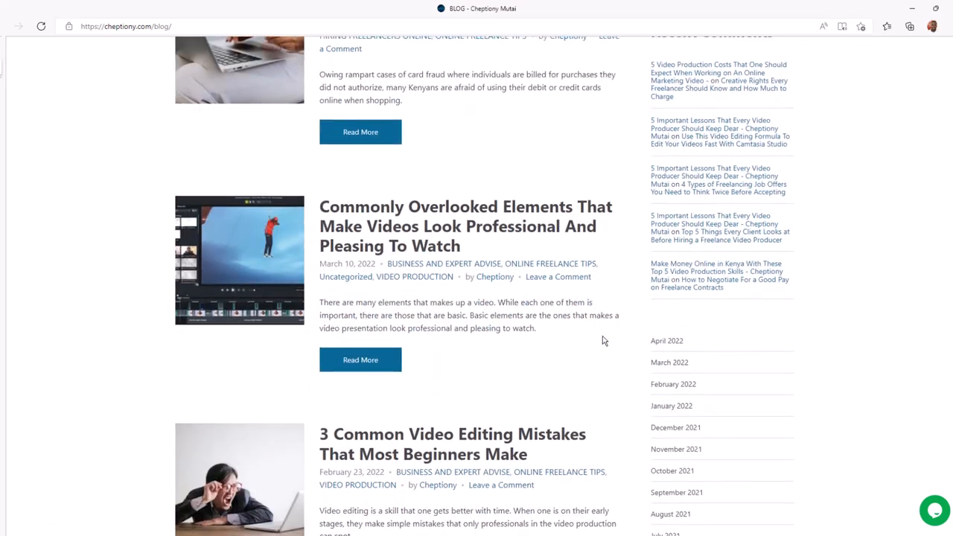
scroll(604, 341, down, 3)
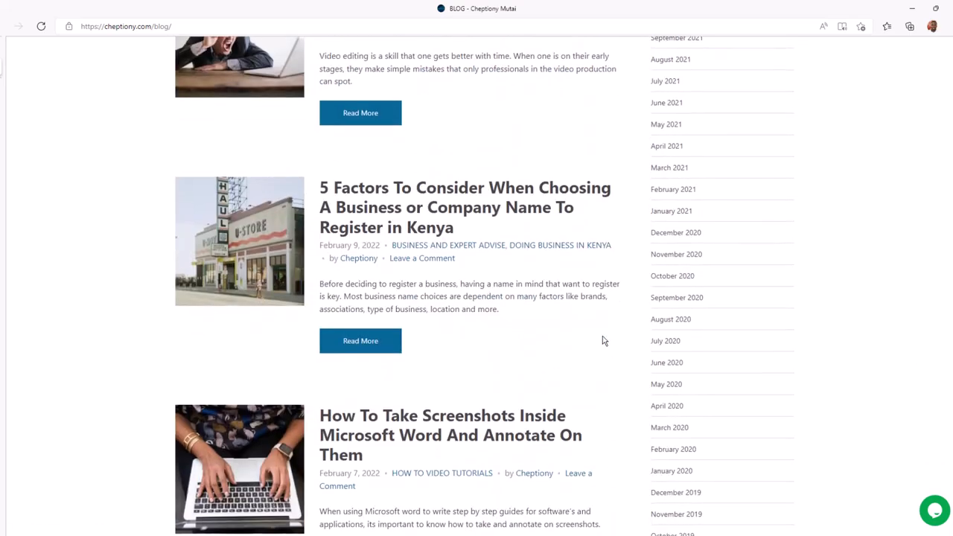
scroll(603, 340, down, 3)
scroll(603, 340, down, 3)
scroll(604, 341, down, 1)
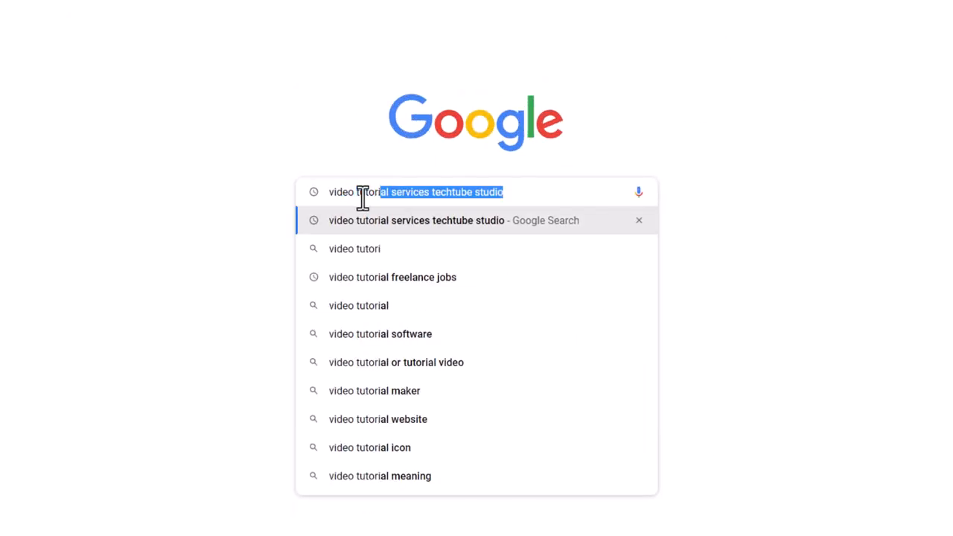
text(al services)
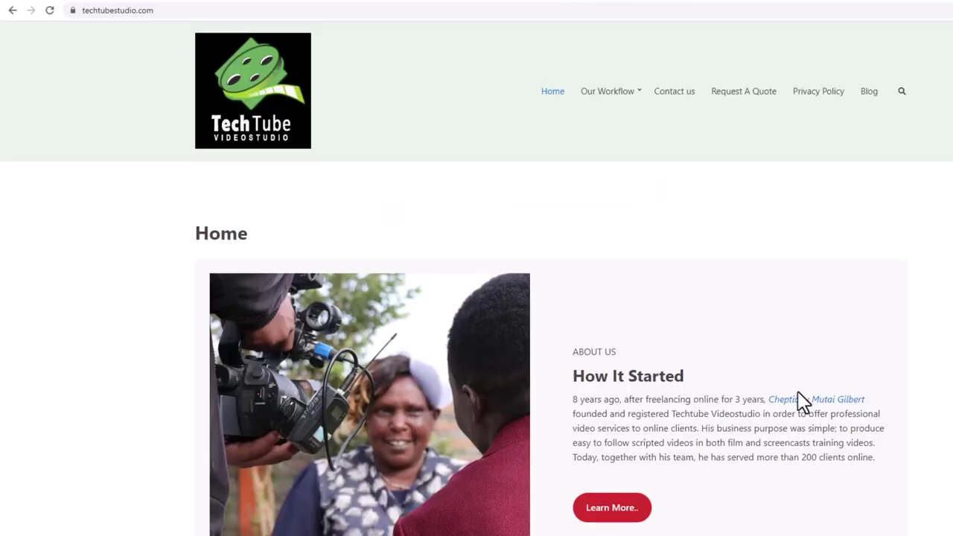
scroll(798, 395, down, 3)
scroll(607, 456, down, 5)
Reopen the TechTube Studio quote form and tick the product reviews and screen tutorials service
click(607, 444)
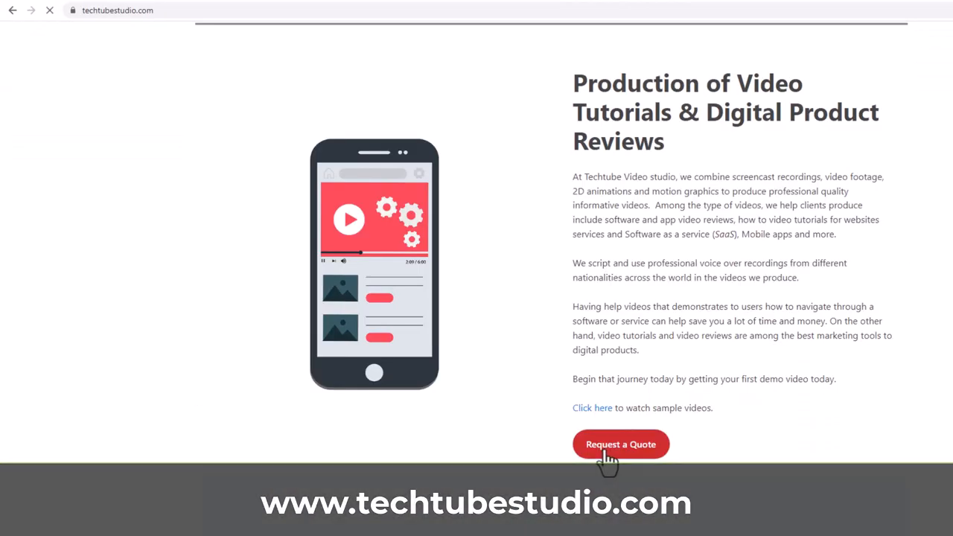
scroll(373, 366, down, 1)
click(201, 315)
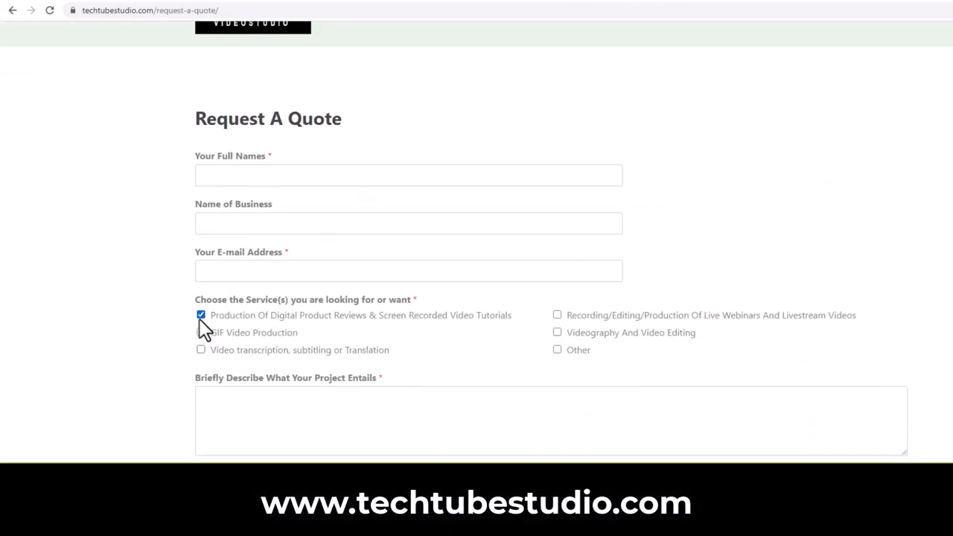